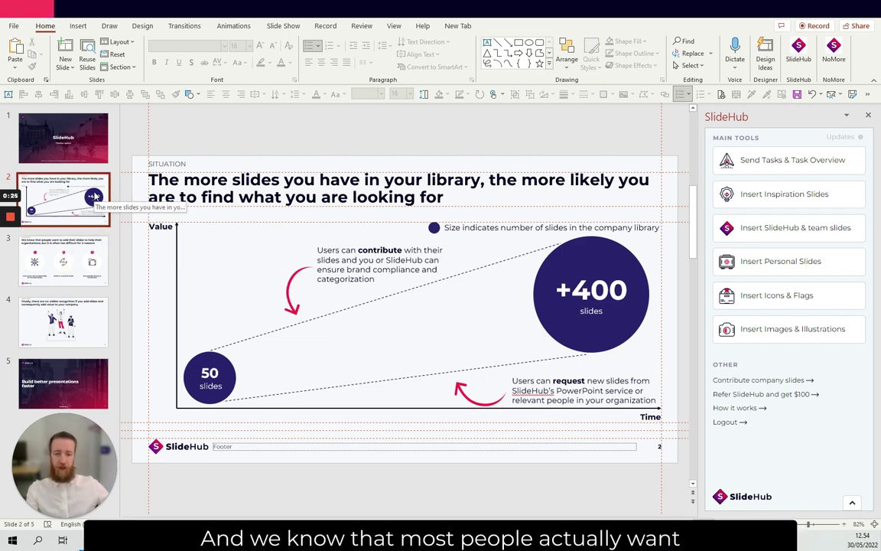
Browse through slides 2 to 4 and return to slide 2
{"action": "left_click", "coordinate": [80, 246]}
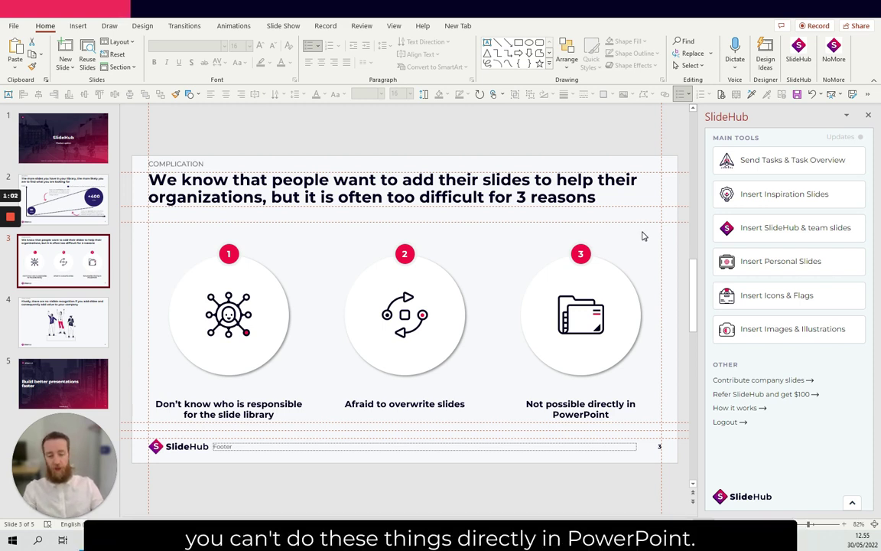
{"action": "scroll", "coordinate": [643, 237], "scroll_direction": "down", "scroll_amount": 1}
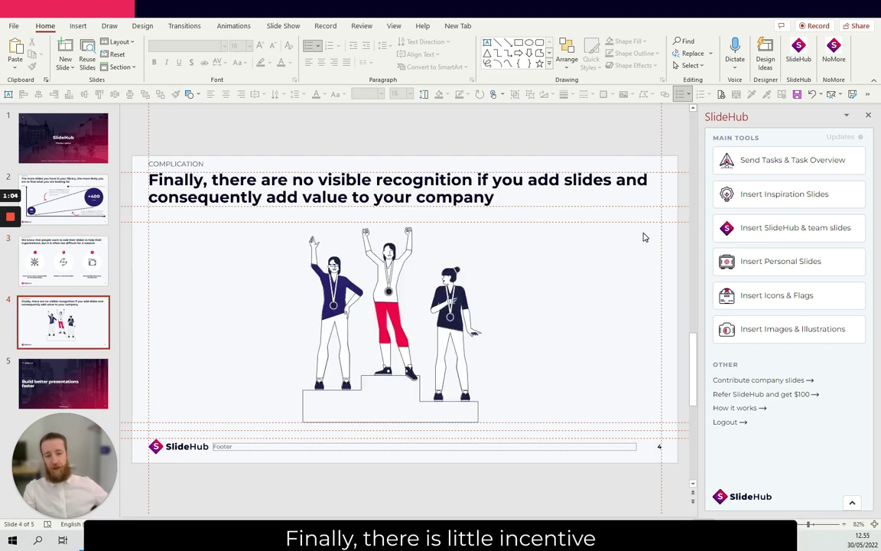
{"action": "left_click", "coordinate": [95, 197]}
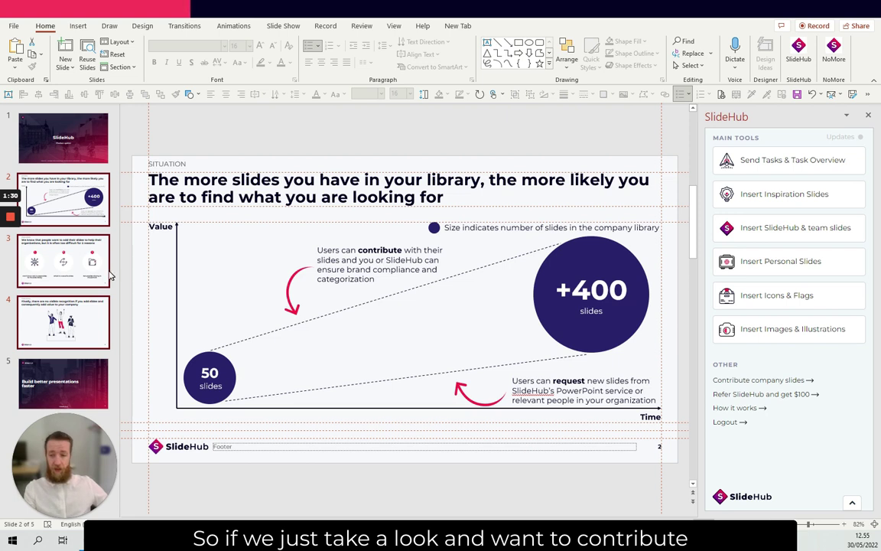
Contribute the selected slides to the SlideHub company library, adding selected slides only
{"action": "left_click", "coordinate": [762, 380]}
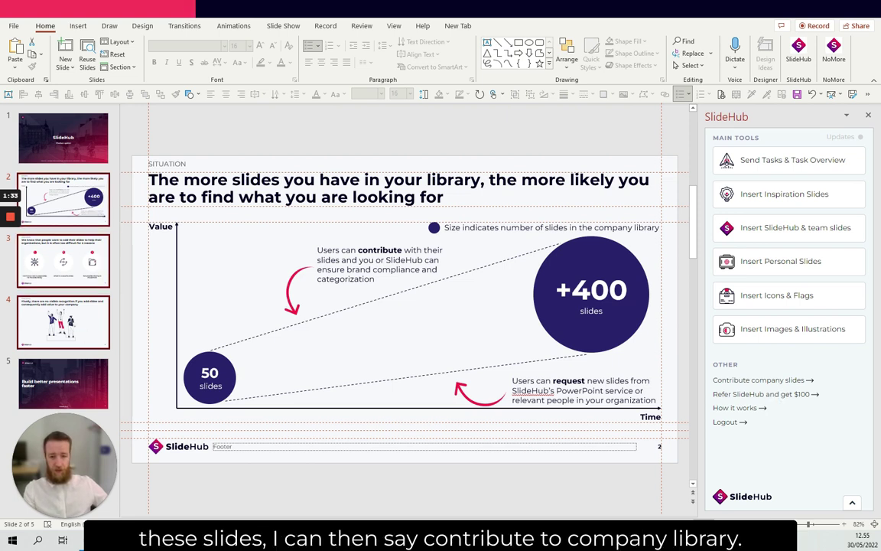
{"action": "left_click", "coordinate": [746, 487]}
{"action": "left_click", "coordinate": [762, 449]}
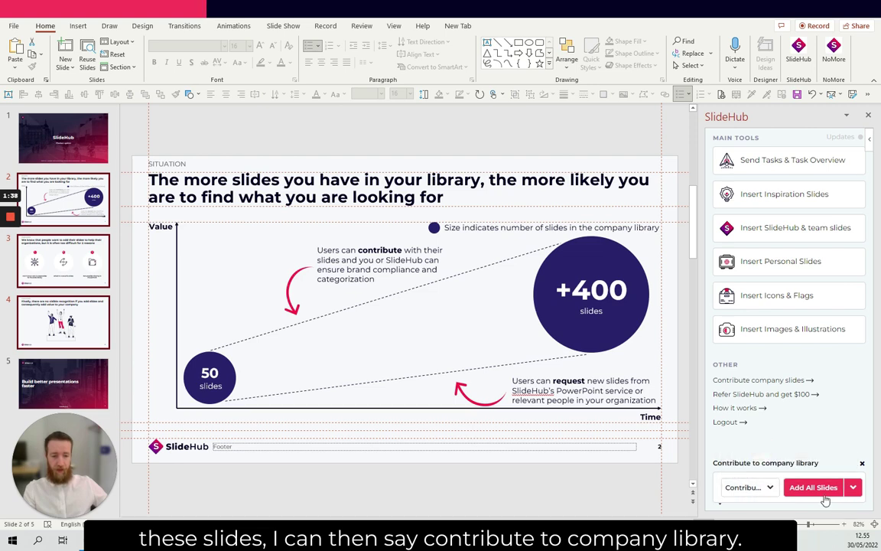
{"action": "left_click", "coordinate": [852, 487]}
{"action": "left_click", "coordinate": [834, 466]}
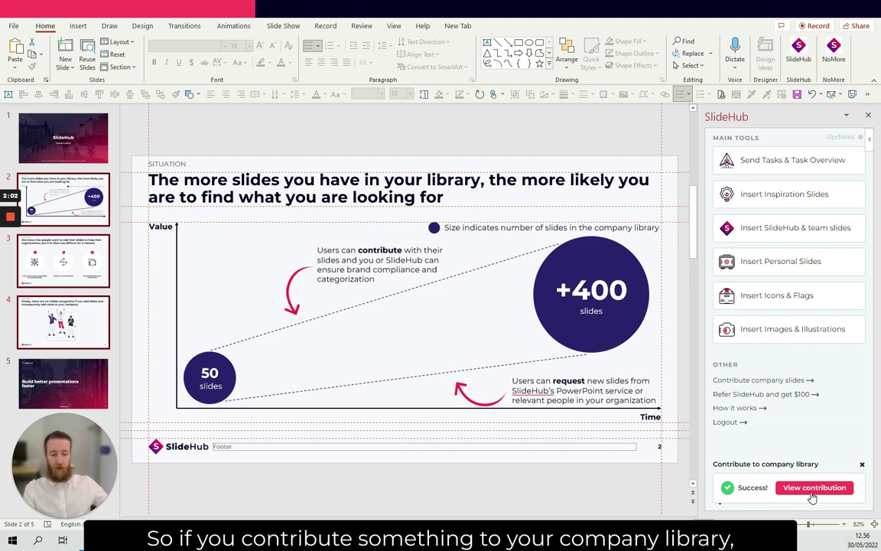
Add the comment 'I think these would be good for the sales team' to the new contribution and save it
{"action": "left_click", "coordinate": [812, 489]}
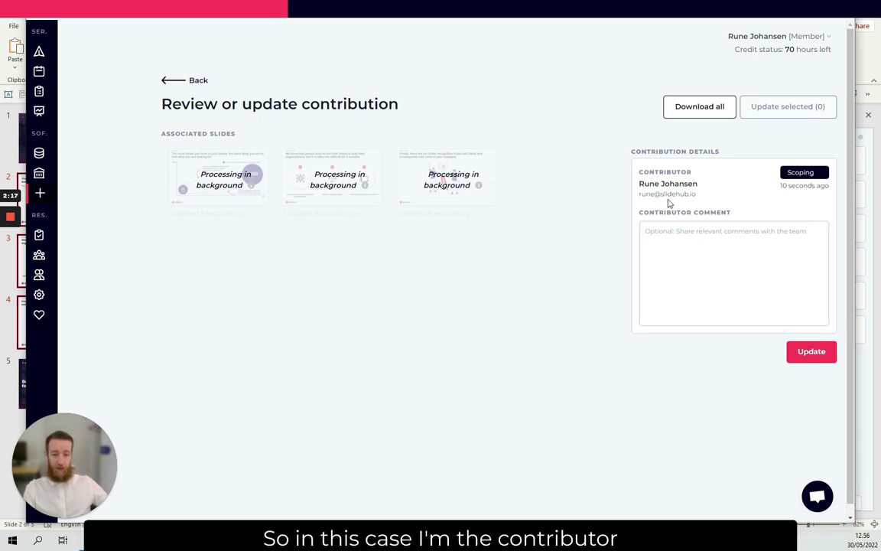
{"action": "left_click", "coordinate": [692, 242]}
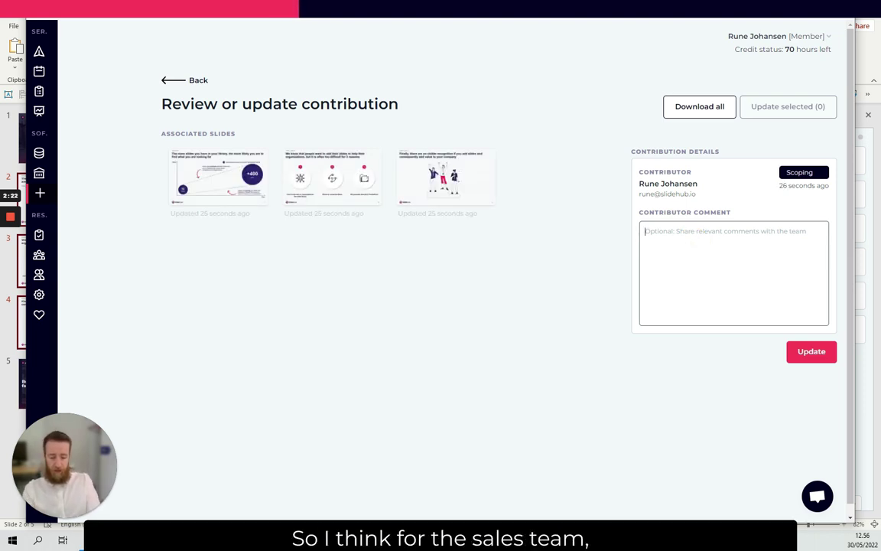
{"action": "type", "text": "I th"}
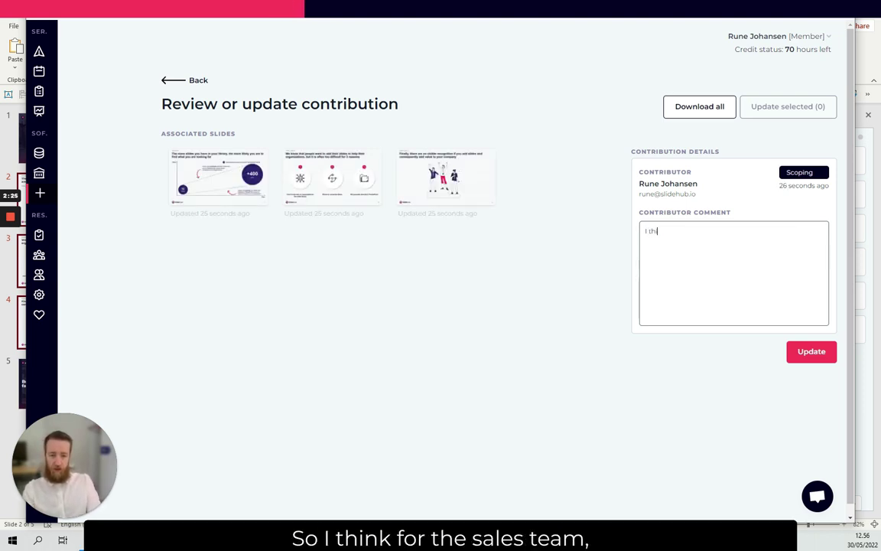
{"action": "type", "text": "ink these would be"}
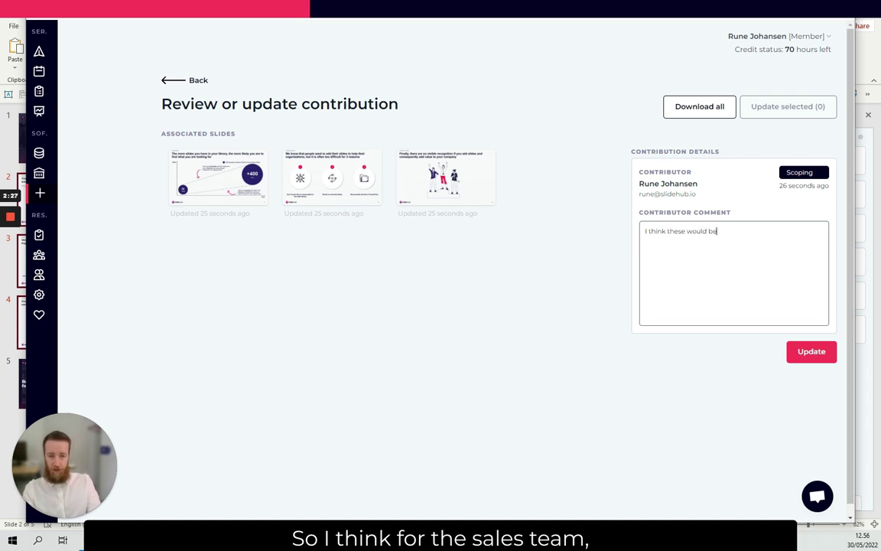
{"action": "type", "text": " good for the"}
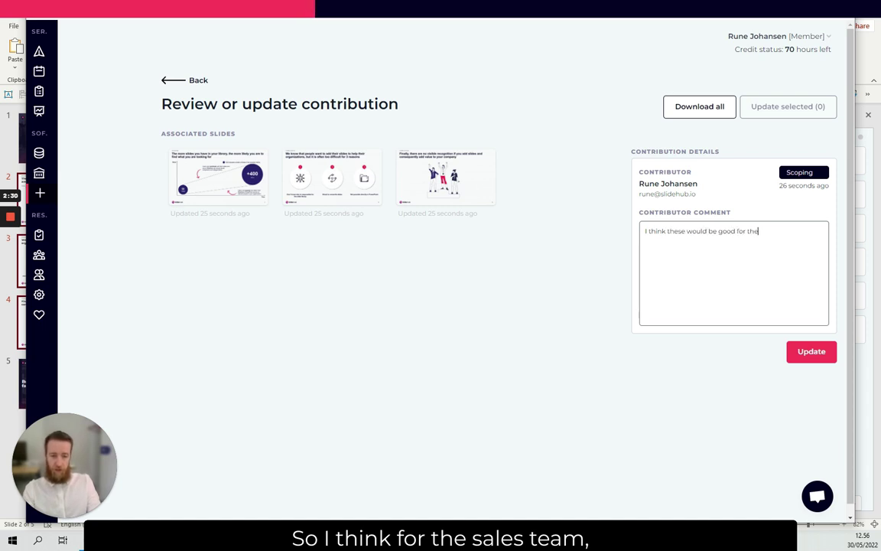
{"action": "type", "text": " sales team"}
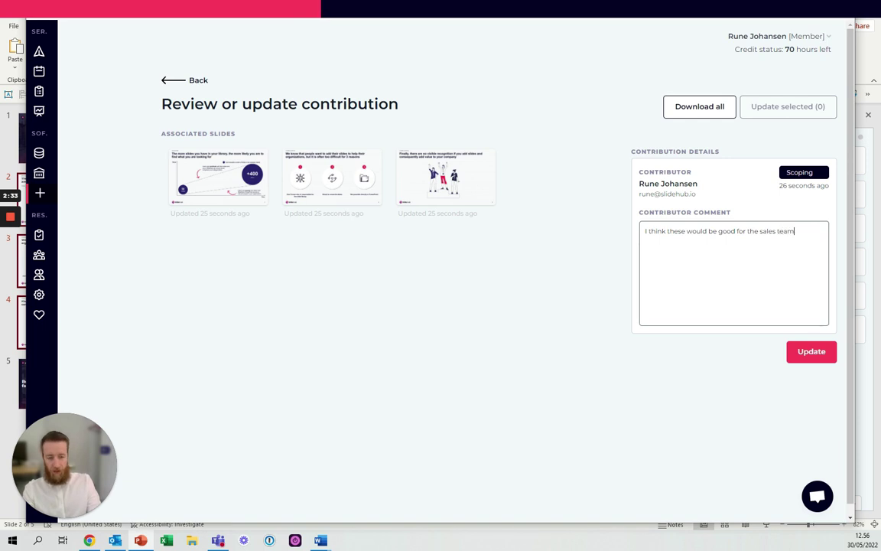
{"action": "left_click", "coordinate": [801, 357]}
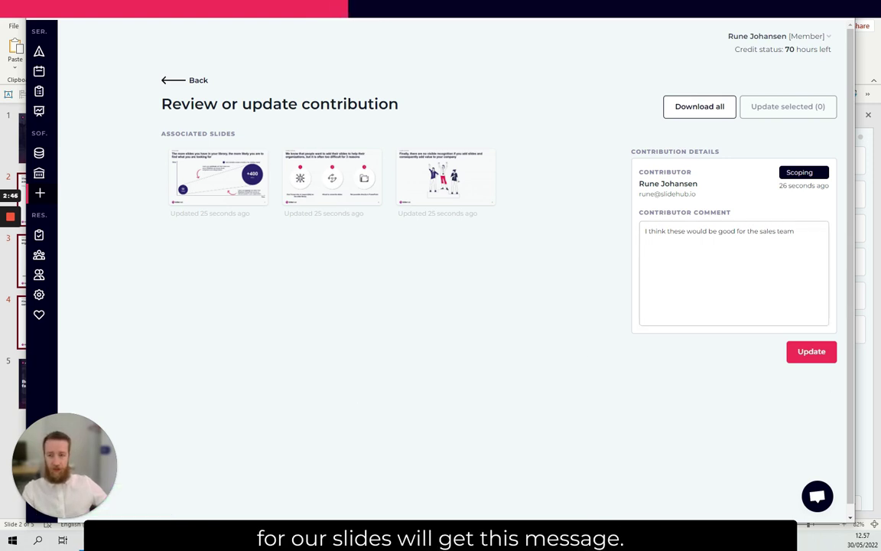
{"action": "left_click", "coordinate": [187, 79]}
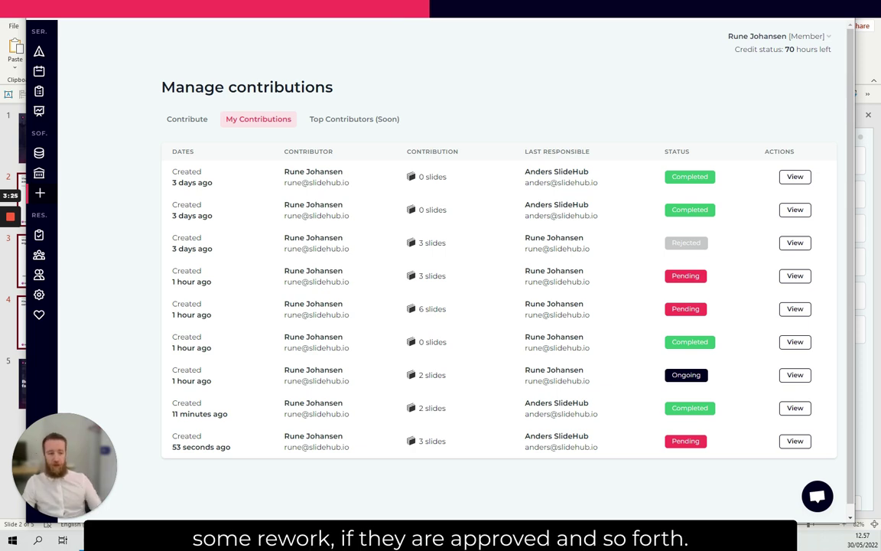
{"action": "mouse_move", "coordinate": [7, 218]}
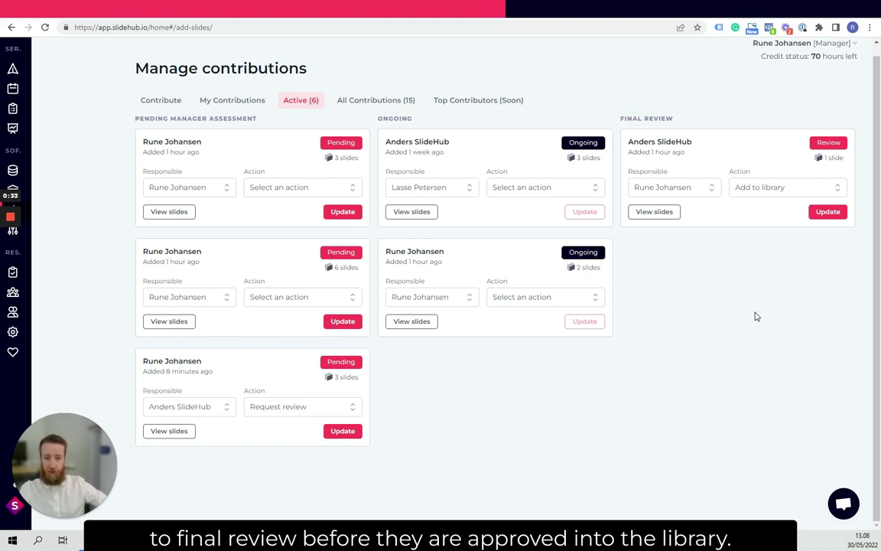
Review the All Contributions (15) table, then return to the Active (6) board
{"action": "left_click", "coordinate": [378, 107]}
{"action": "scroll", "coordinate": [658, 390], "scroll_direction": "down", "scroll_amount": 4}
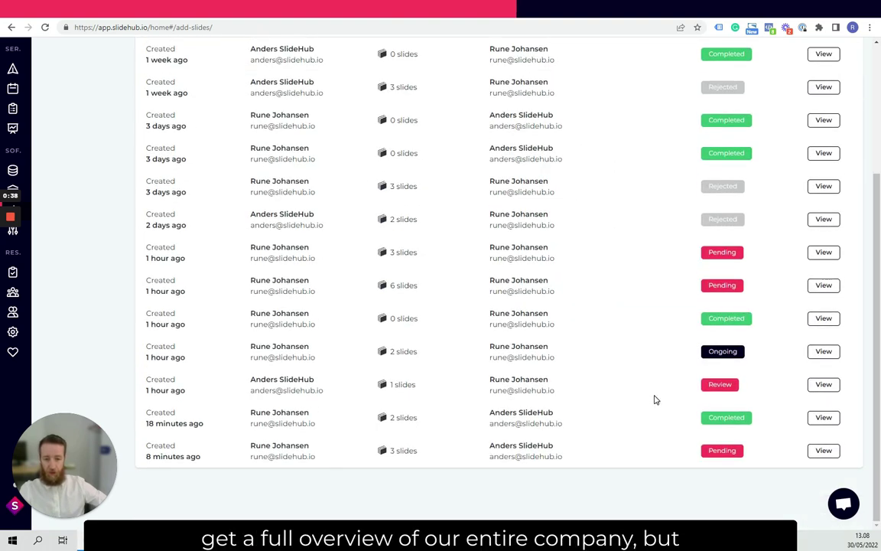
{"action": "scroll", "coordinate": [655, 400], "scroll_direction": "up", "scroll_amount": 4}
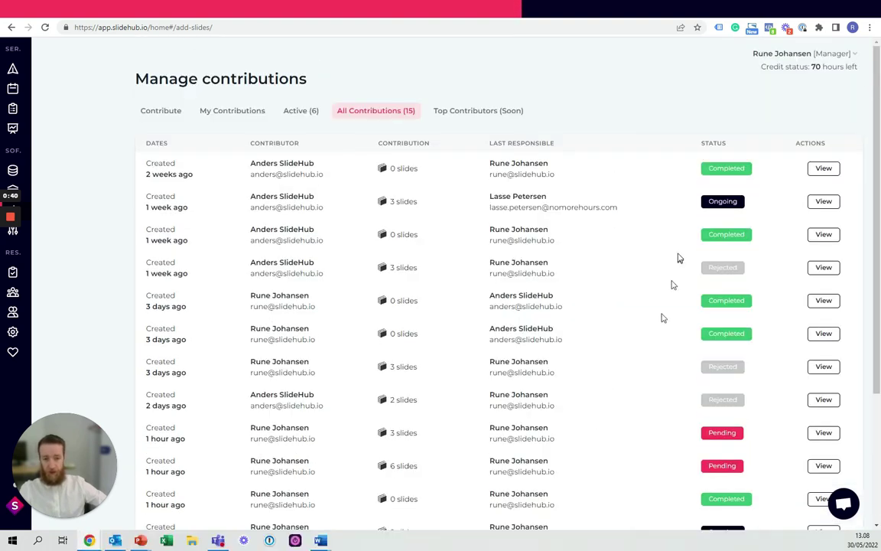
{"action": "scroll", "coordinate": [730, 246], "scroll_direction": "down", "scroll_amount": 1}
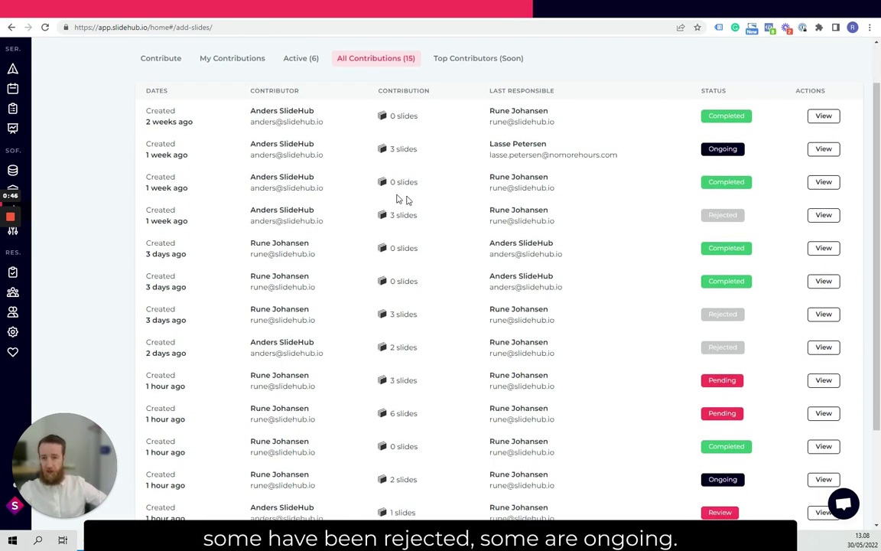
{"action": "left_click", "coordinate": [297, 63]}
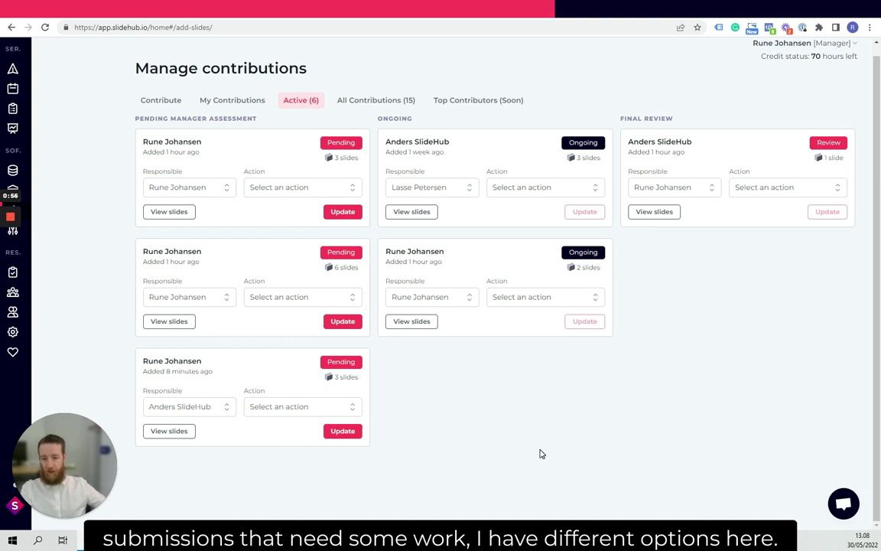
Apply Request review to the pending 3-slide contribution
{"action": "left_click", "coordinate": [320, 408]}
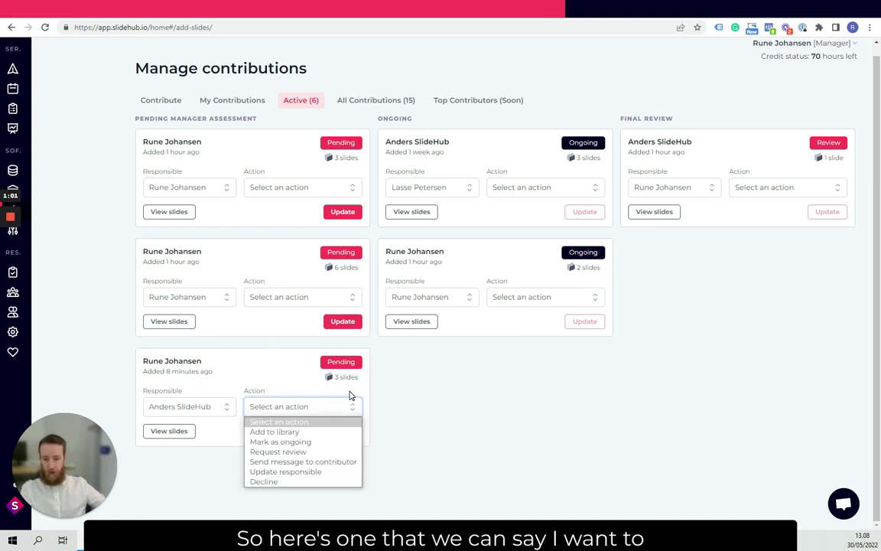
{"action": "left_click", "coordinate": [336, 456]}
{"action": "left_click", "coordinate": [345, 432]}
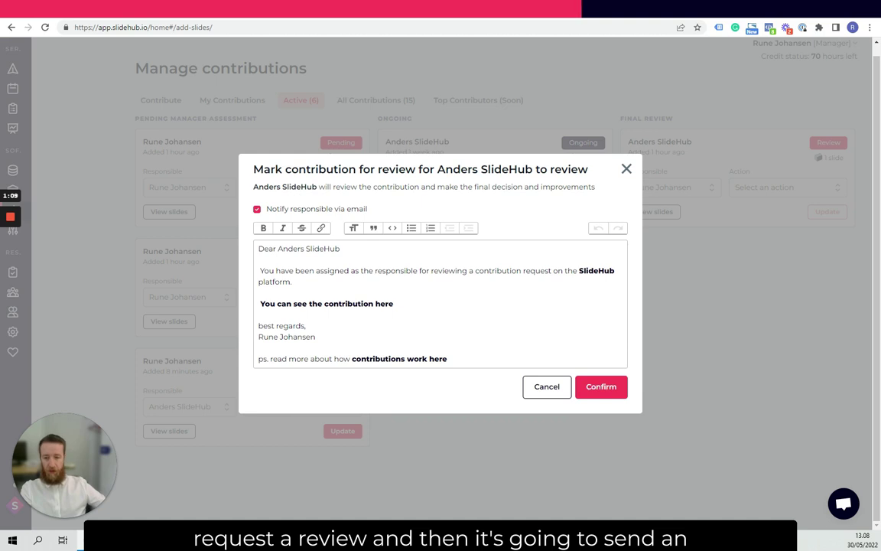
Remove the stray space from the review email, add the note 'I think it needs minor visual tweaking.', and send it
{"action": "left_click", "coordinate": [255, 267]}
{"action": "key", "text": "Delete"}
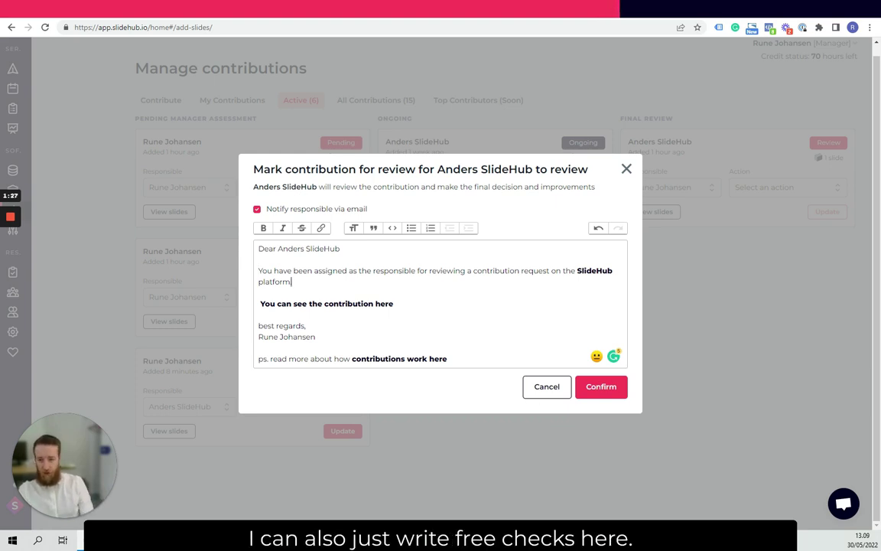
{"action": "key", "text": "Return"}
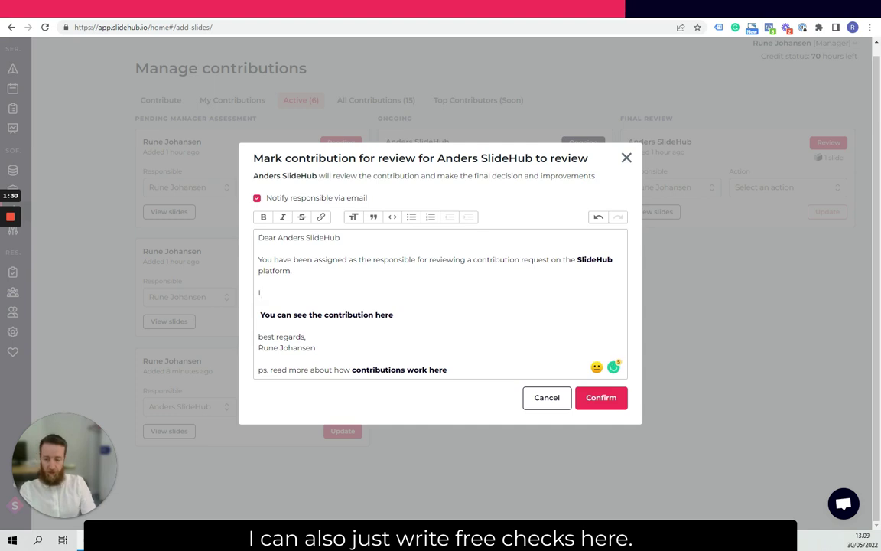
{"action": "type", "text": "I think it"}
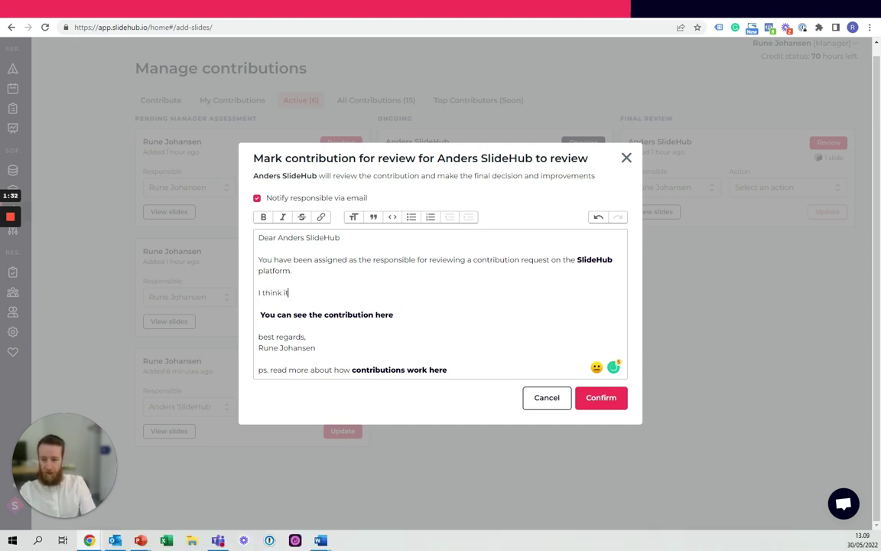
{"action": "type", "text": " needs minor"}
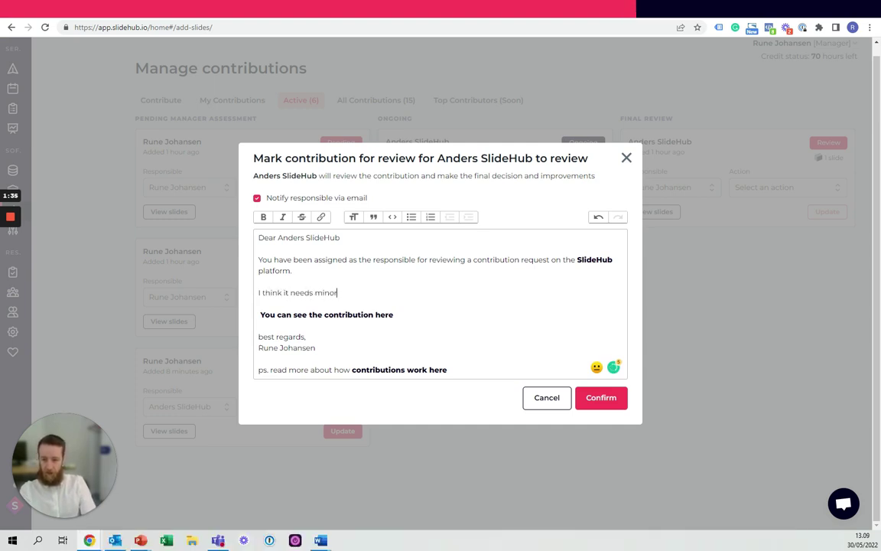
{"action": "type", "text": " visual twee"}
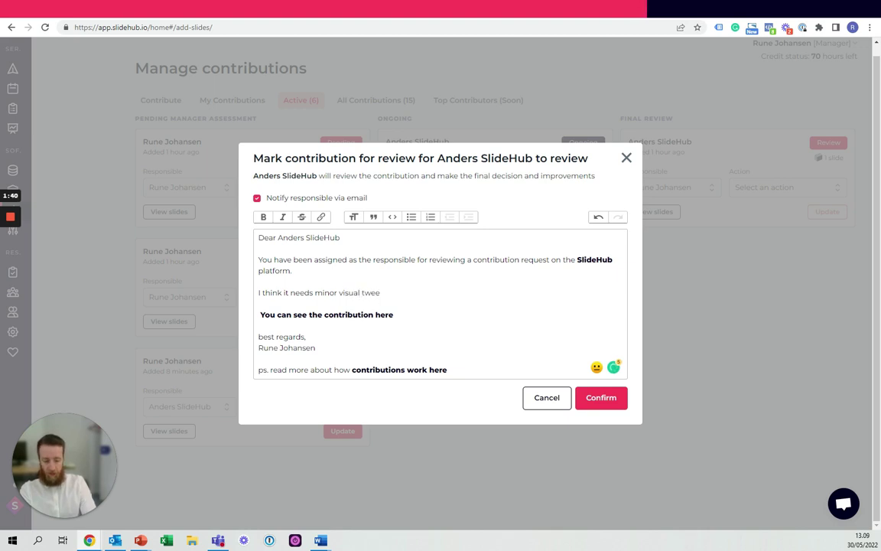
{"action": "key", "text": "BackSpace"}
{"action": "type", "text": "aking."}
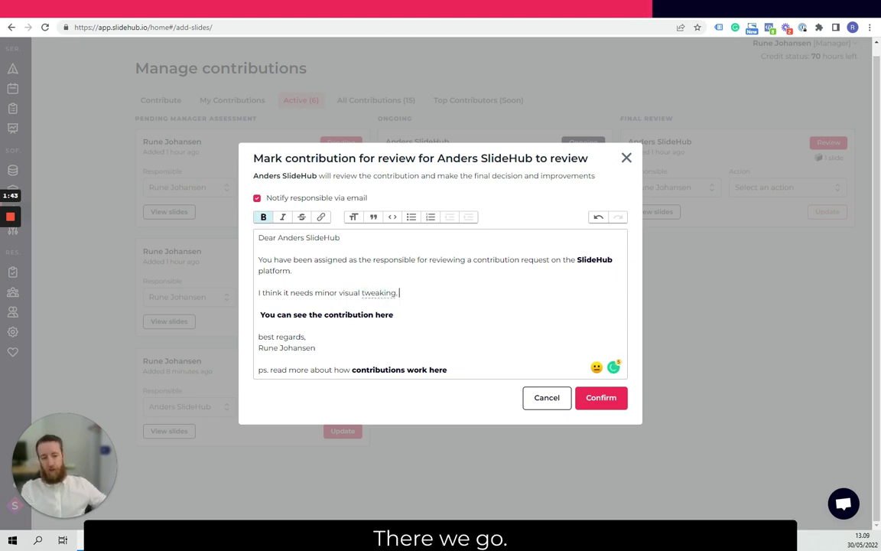
{"action": "left_click", "coordinate": [602, 398]}
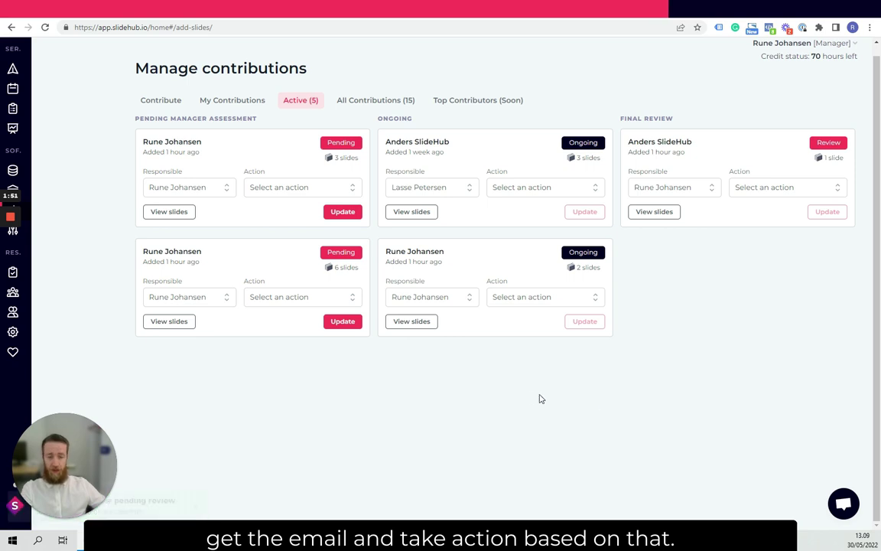
Approve the 1-slide final-review contribution into the company library with Add to library
{"action": "left_click", "coordinate": [792, 190]}
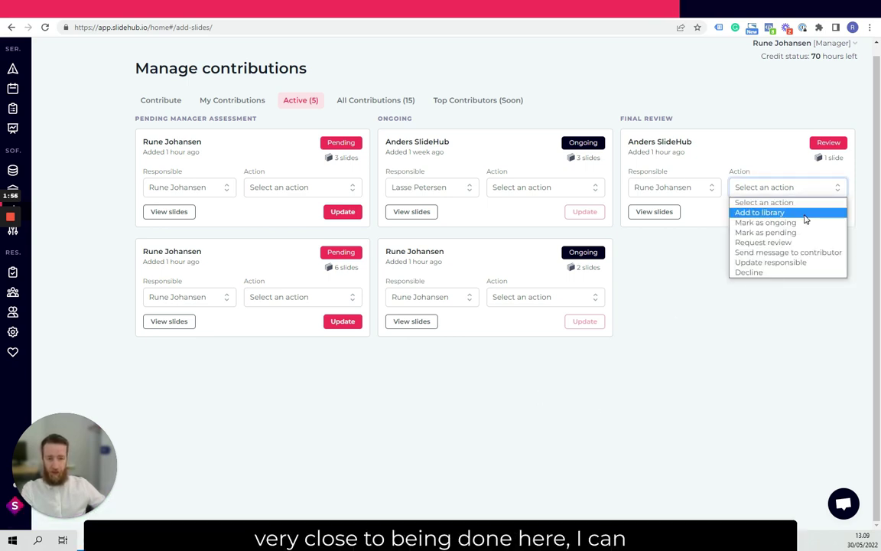
{"action": "left_click", "coordinate": [805, 214]}
{"action": "left_click", "coordinate": [827, 213]}
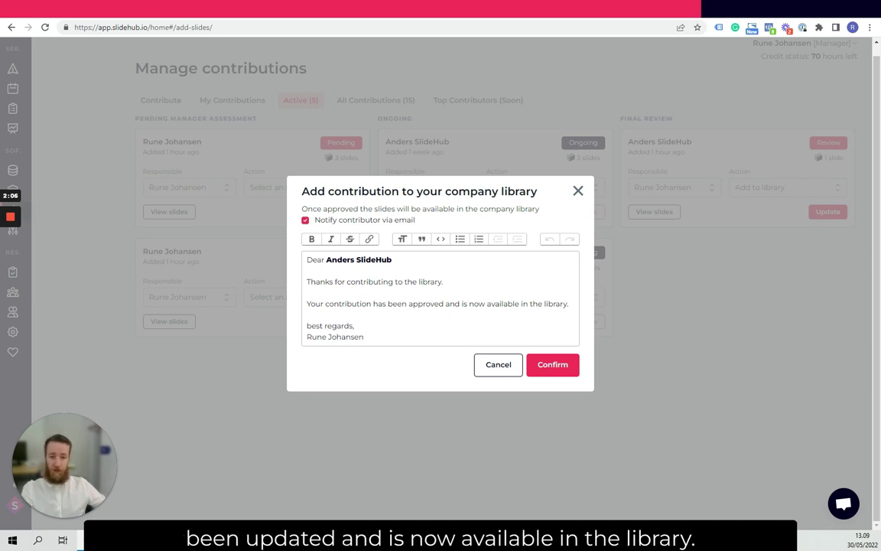
{"action": "left_click", "coordinate": [557, 367]}
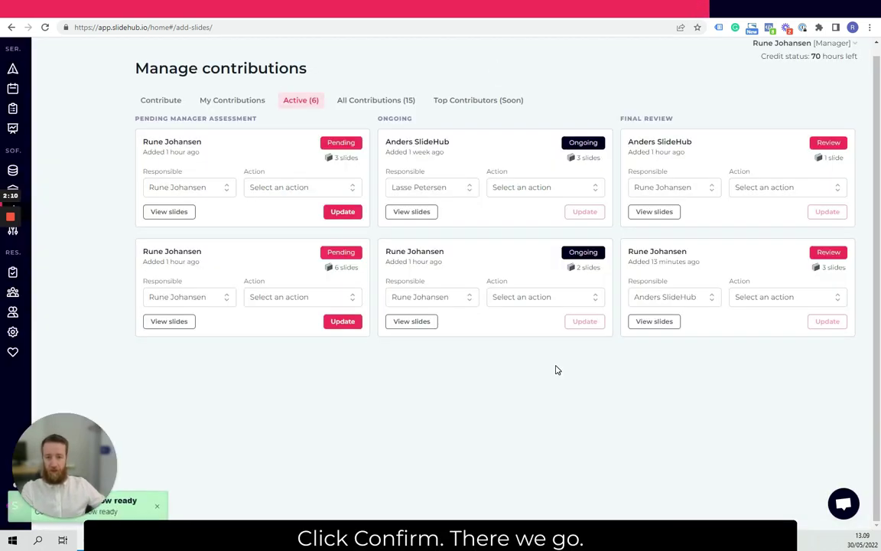
Look over the All Contributions table
{"action": "left_click", "coordinate": [386, 100]}
{"action": "scroll", "coordinate": [697, 387], "scroll_direction": "down", "scroll_amount": 3}
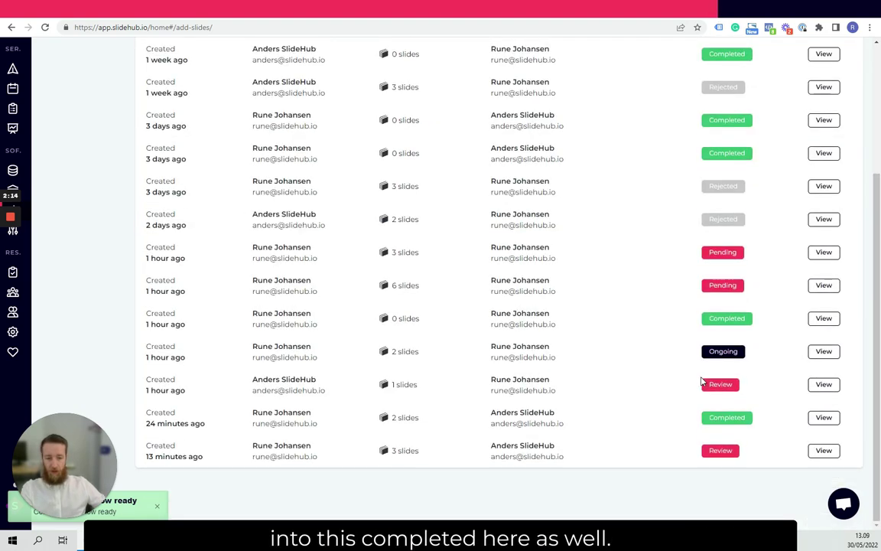
{"action": "scroll", "coordinate": [595, 336], "scroll_direction": "up", "scroll_amount": 3}
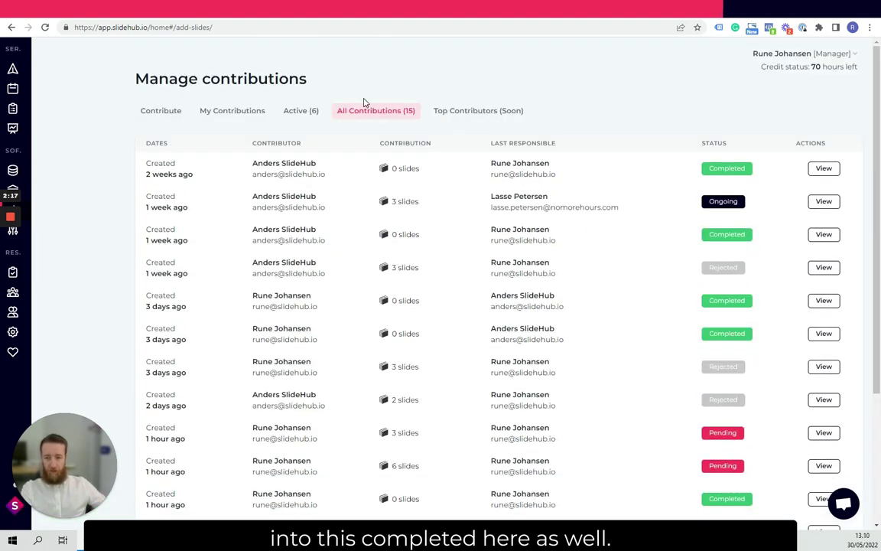
Back on the Active board, pick Mark as ongoing for the pending 6-slide contribution
{"action": "left_click", "coordinate": [291, 113]}
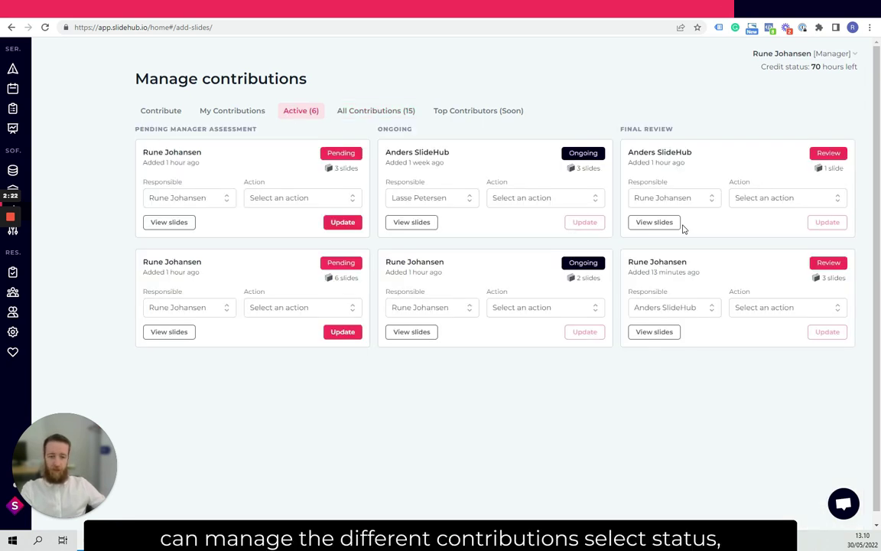
{"action": "left_click", "coordinate": [556, 312]}
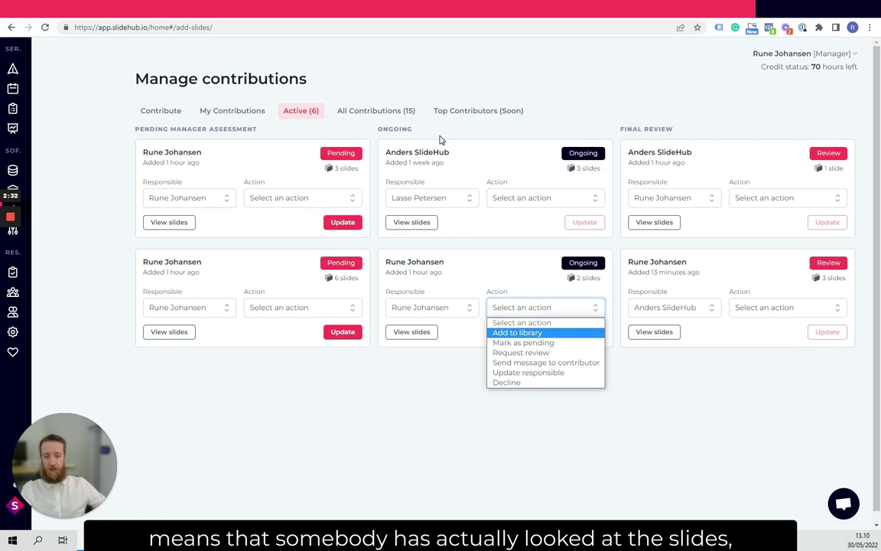
{"action": "left_click", "coordinate": [277, 310]}
{"action": "left_click", "coordinate": [278, 310]}
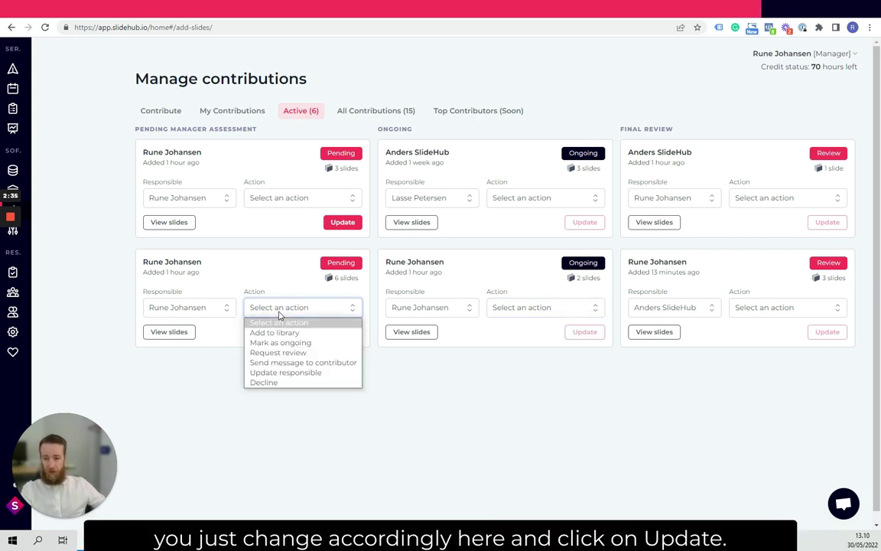
{"action": "left_click", "coordinate": [298, 344]}
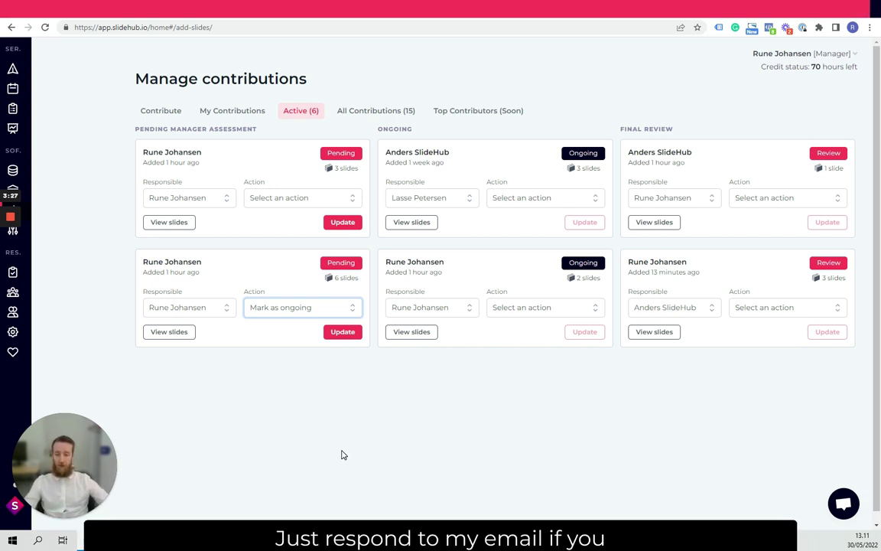
{"action": "mouse_move", "coordinate": [12, 217]}
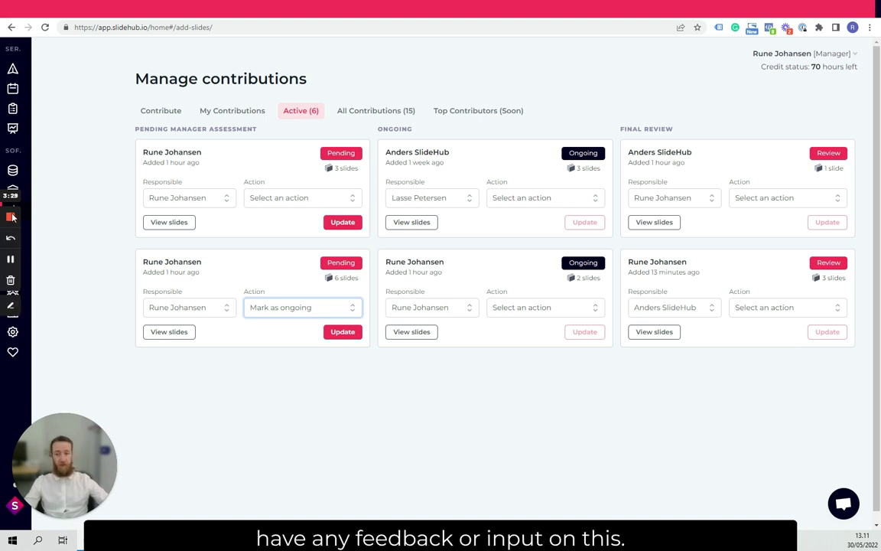